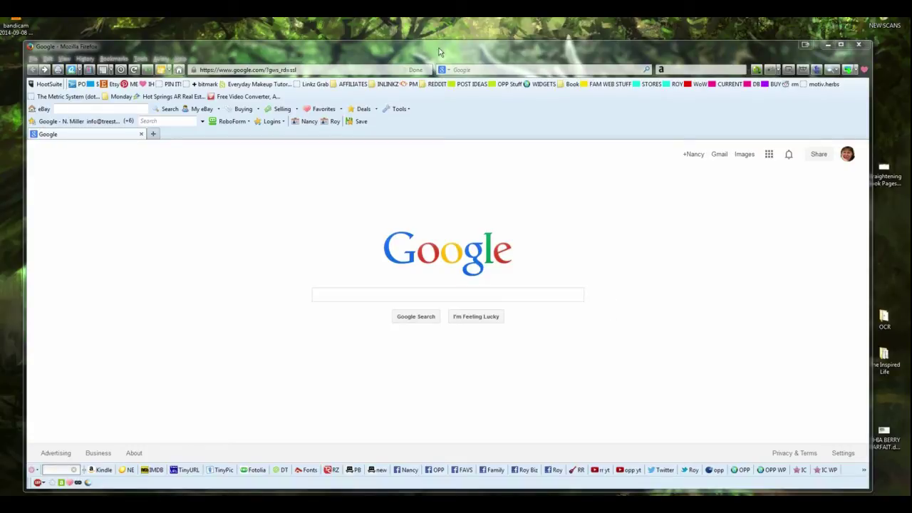
Open the bookmarked Weeny Software site and go to its free downloads page
left_click_drag(440, 52, 435, 44)
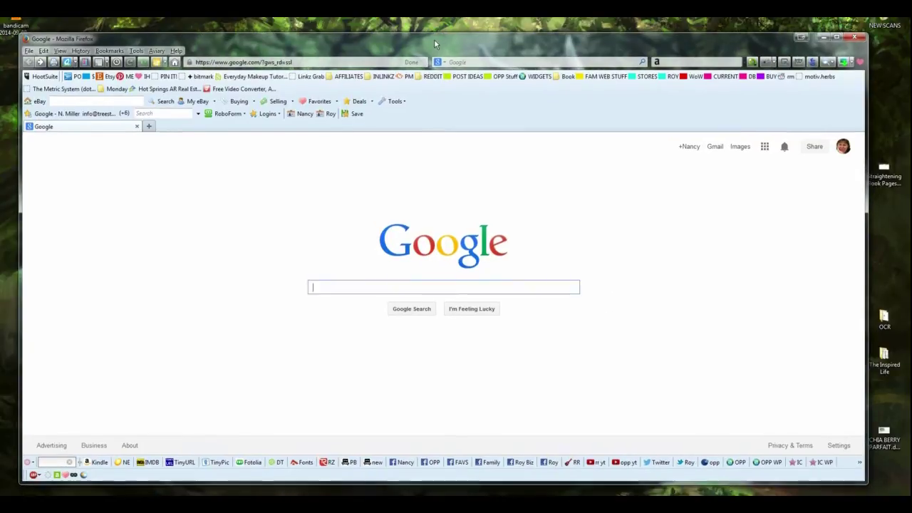
left_click(217, 93)
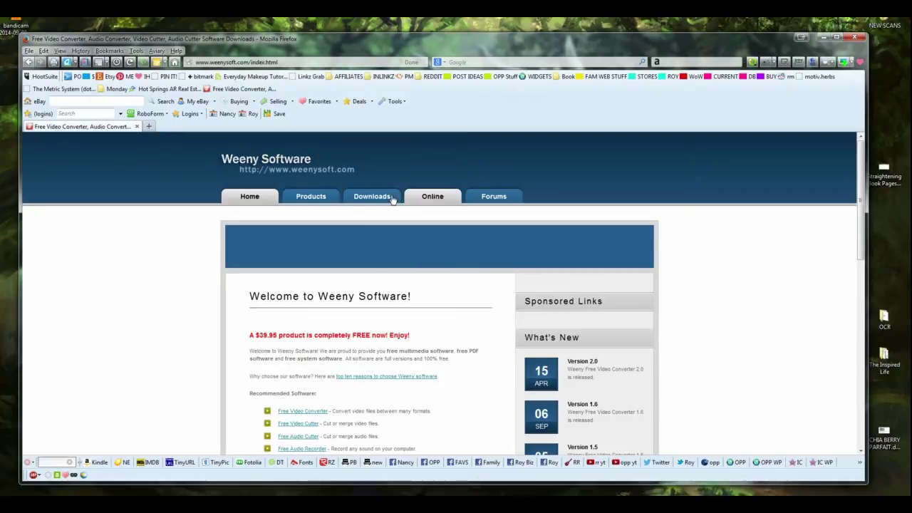
left_click(366, 200)
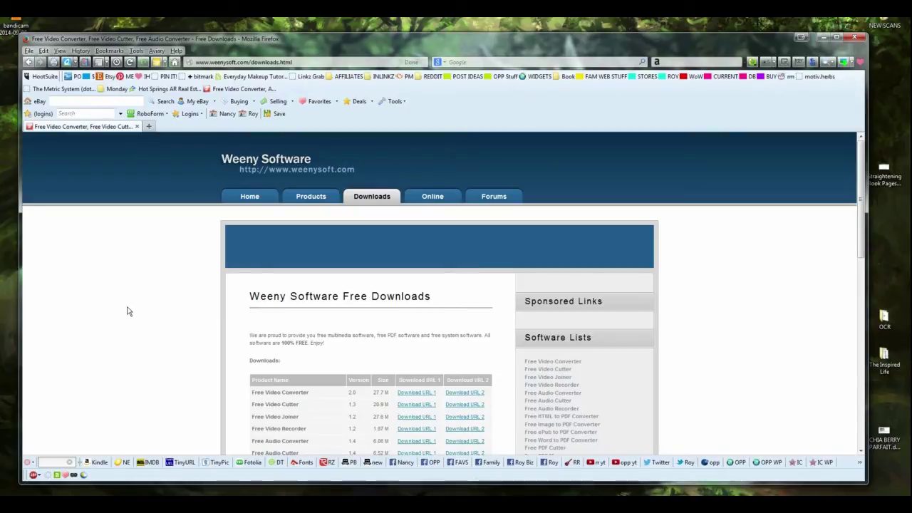
Find Free Image to PDF Converter in the downloads table and open its first download link
scroll(129, 311, "down", 3)
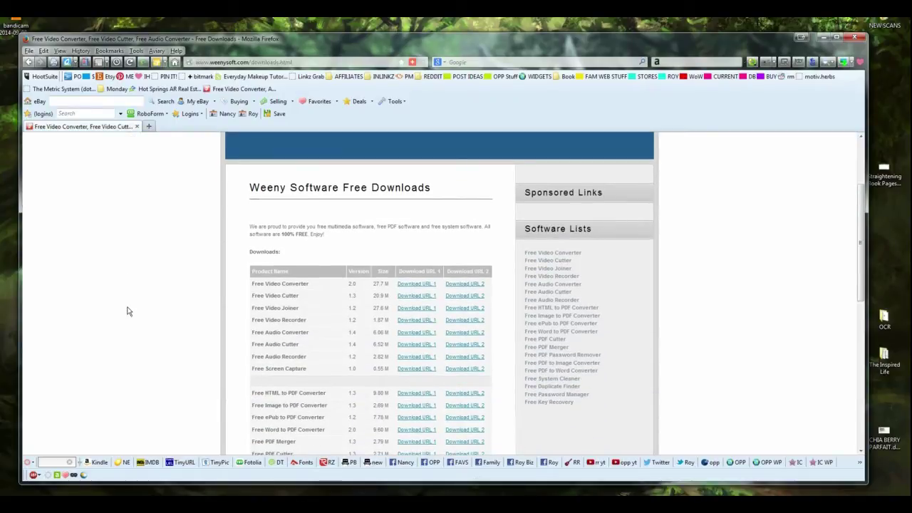
scroll(119, 334, "up", 3)
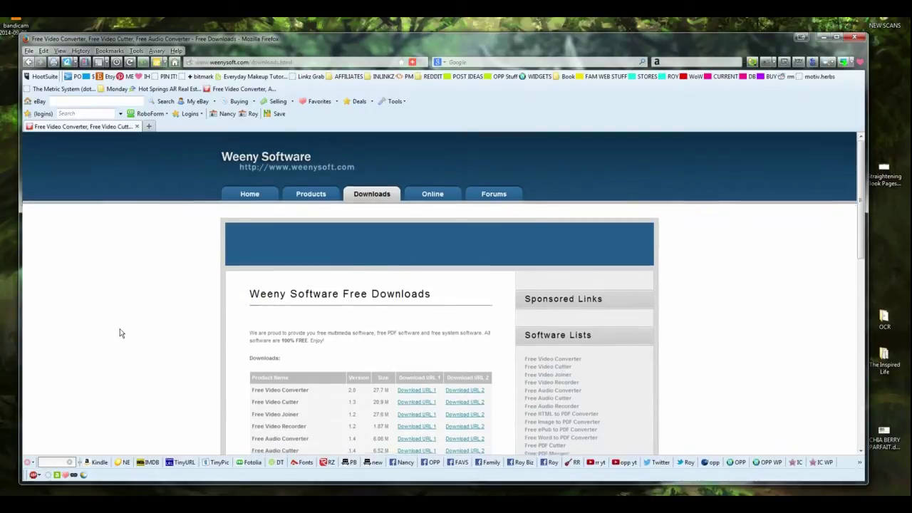
scroll(120, 333, "down", 3)
scroll(119, 334, "down", 2)
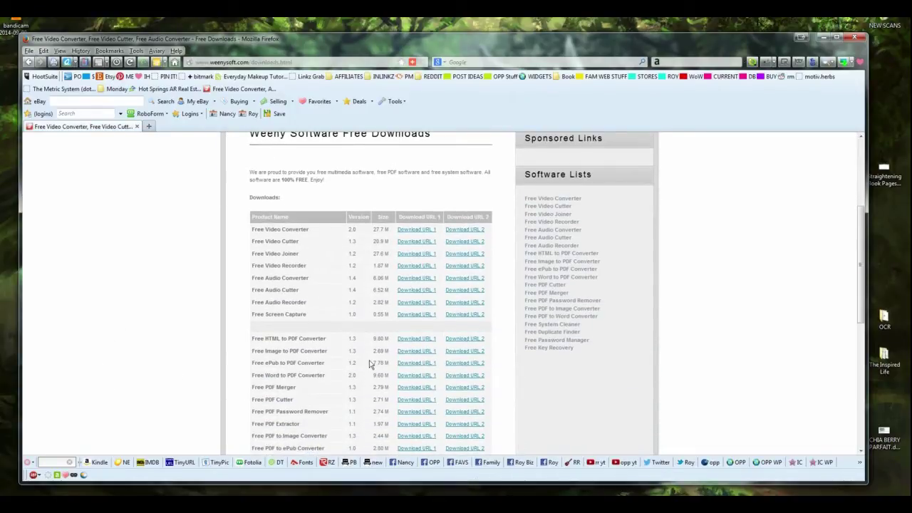
left_click(426, 358)
left_click(418, 351)
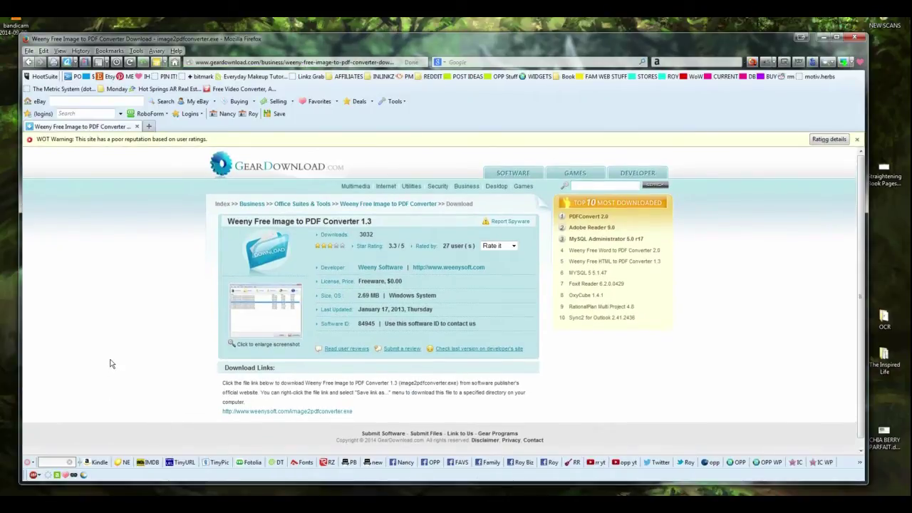
Dismiss the site reputation warning and download image2pdfconverter.exe from the Weeny Software link, saving the file
left_click(857, 139)
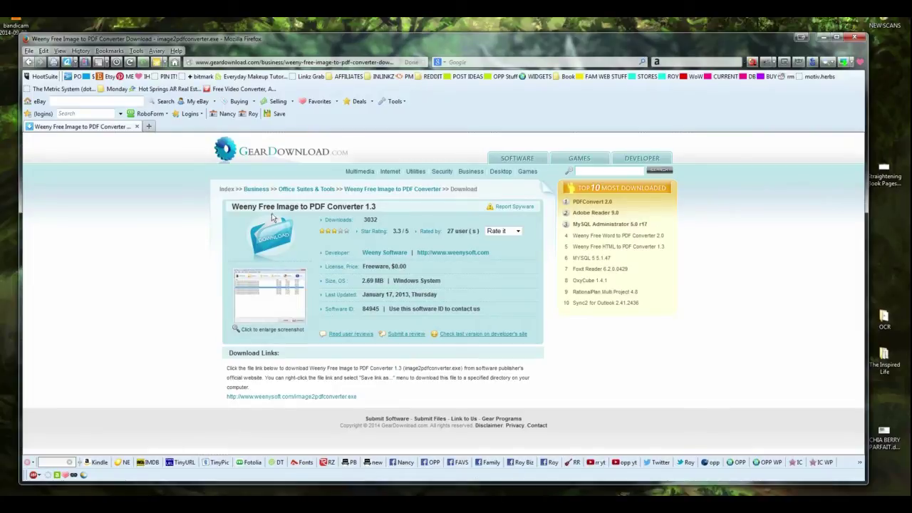
left_click(270, 401)
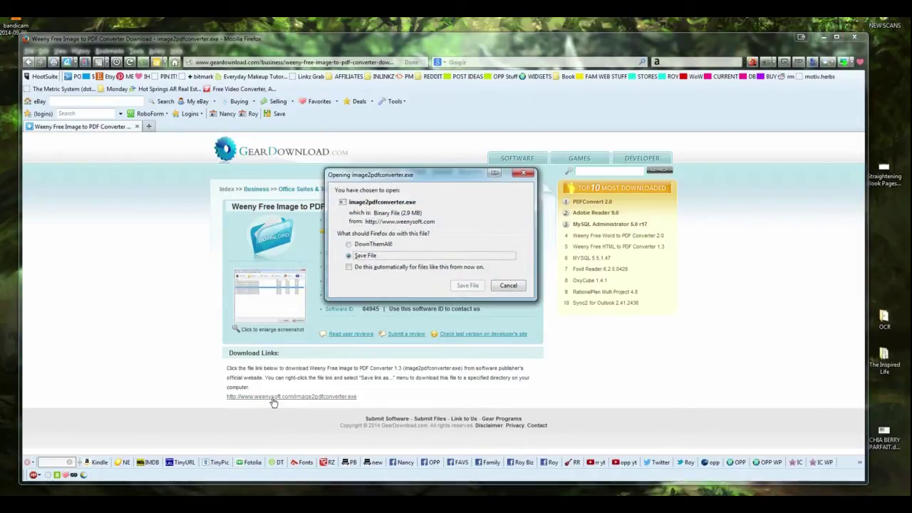
left_click(466, 286)
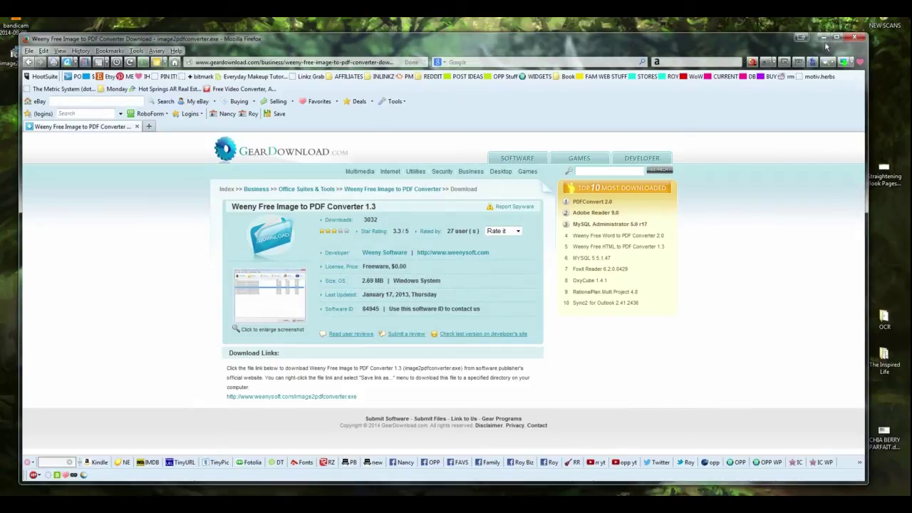
Minimize the browser and rearrange the desktop so the downloaded installer and the Images folder sit apart in clear spots
left_click(823, 37)
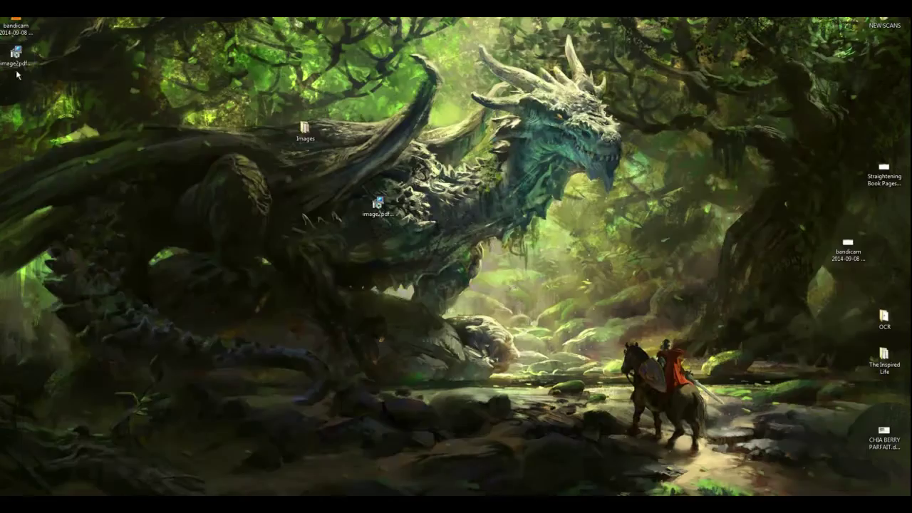
left_click_drag(20, 55, 57, 96)
left_click_drag(306, 131, 738, 108)
left_click_drag(52, 93, 347, 170)
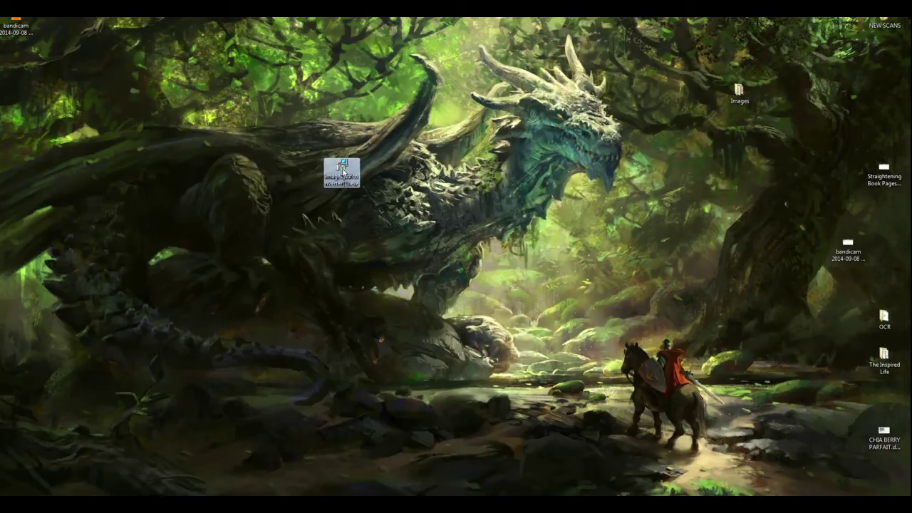
Run the downloaded image2pdfconverter installer and accept the license agreement
double_click(343, 172)
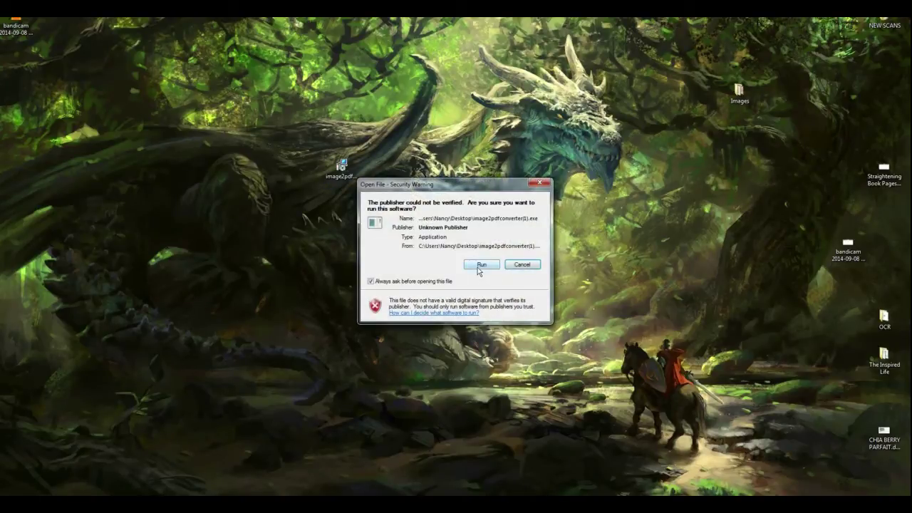
left_click(479, 268)
left_click(507, 332)
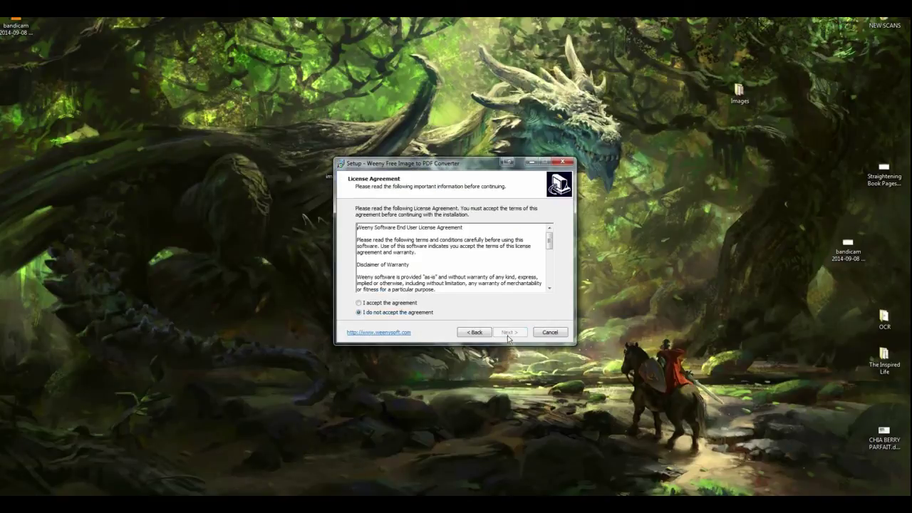
left_click(370, 304)
left_click(518, 335)
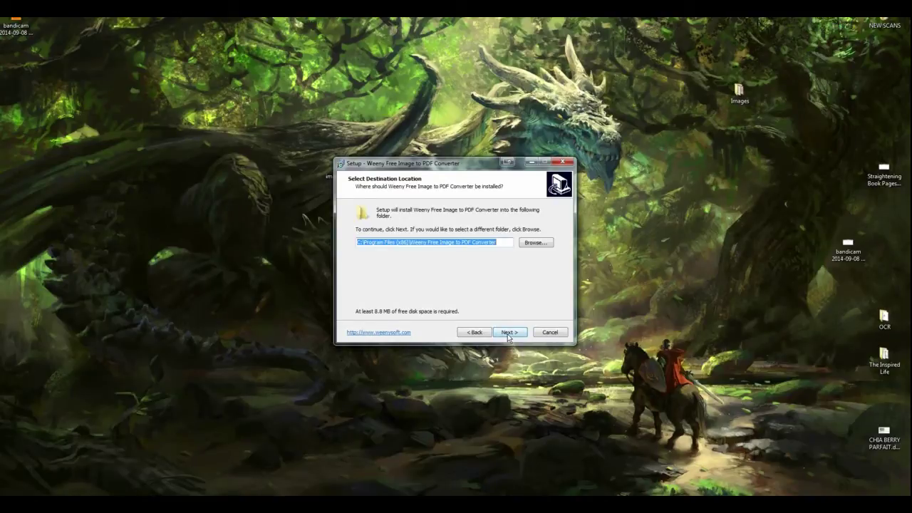
Install the converter with the default folders and a desktop icon, launch it, and decline the online PDF converter offer
left_click(509, 333)
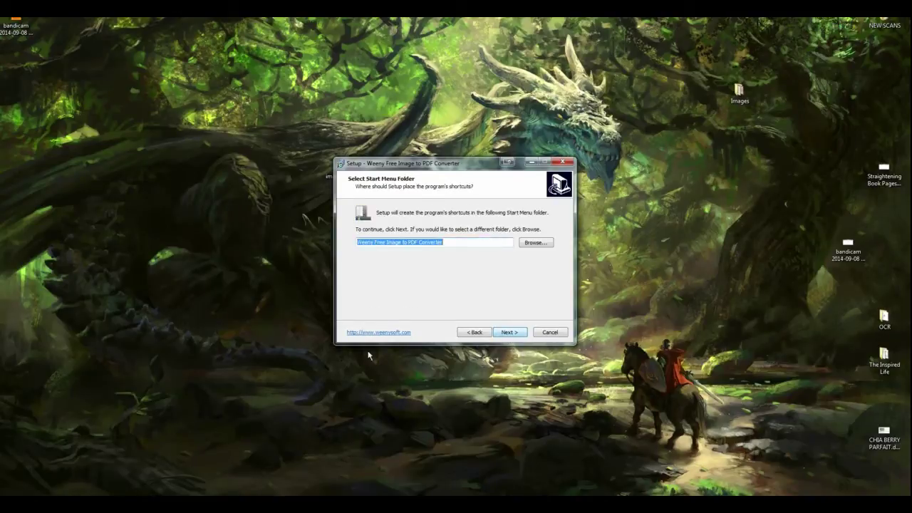
left_click(509, 333)
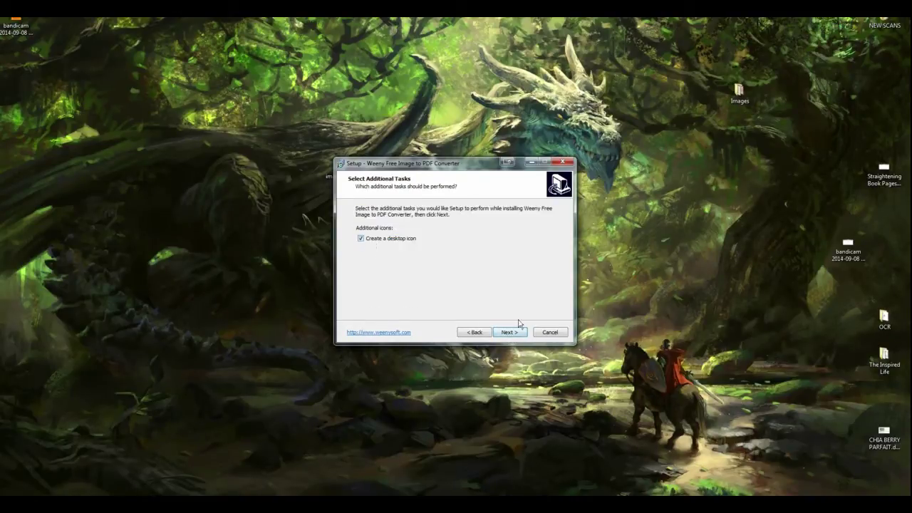
left_click(509, 333)
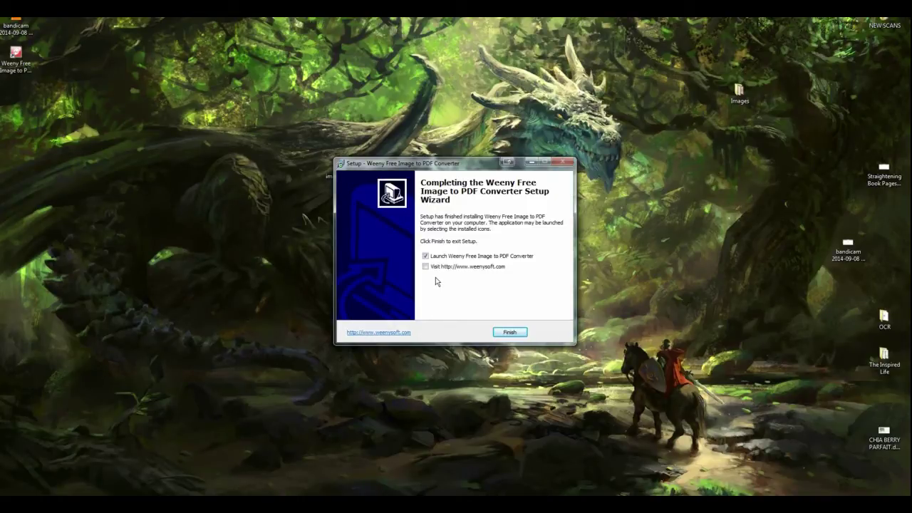
left_click(509, 333)
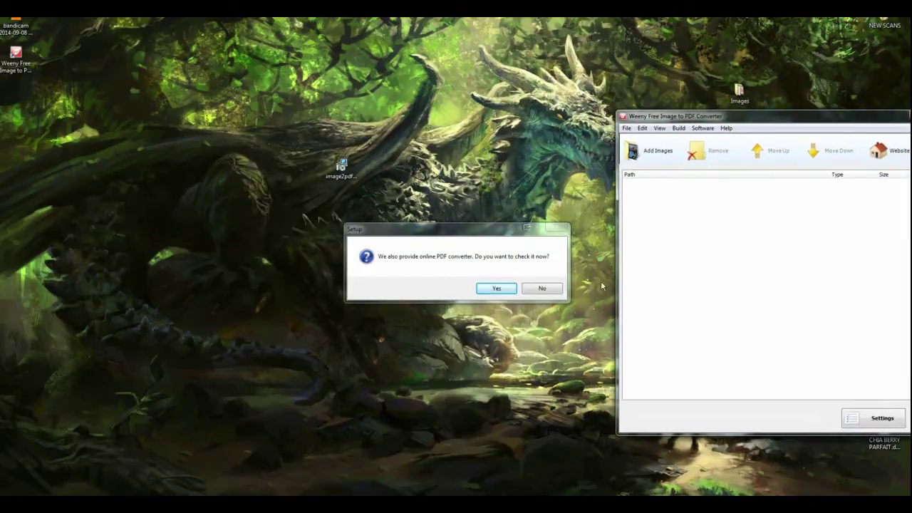
left_click(541, 289)
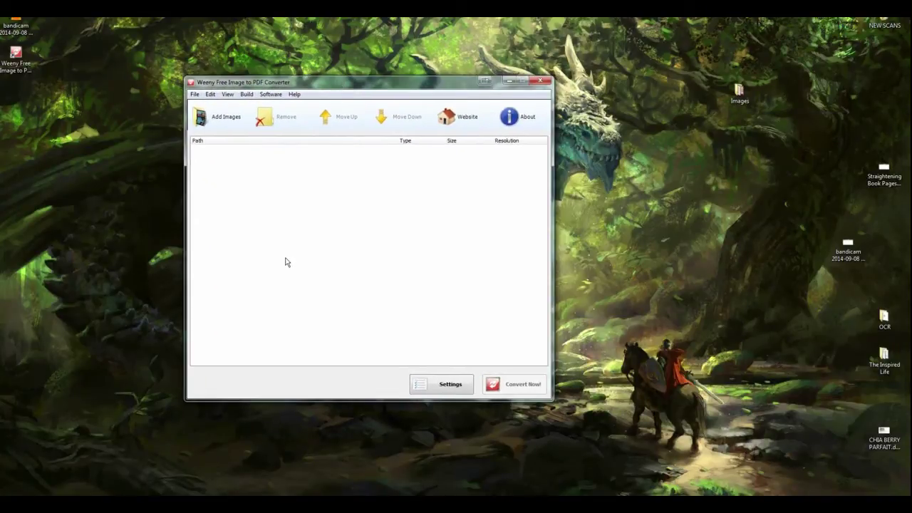
Start adding images to the converter and look through the scanned pages in the desktop's Images folder
left_click_drag(334, 84, 340, 86)
left_click(222, 121)
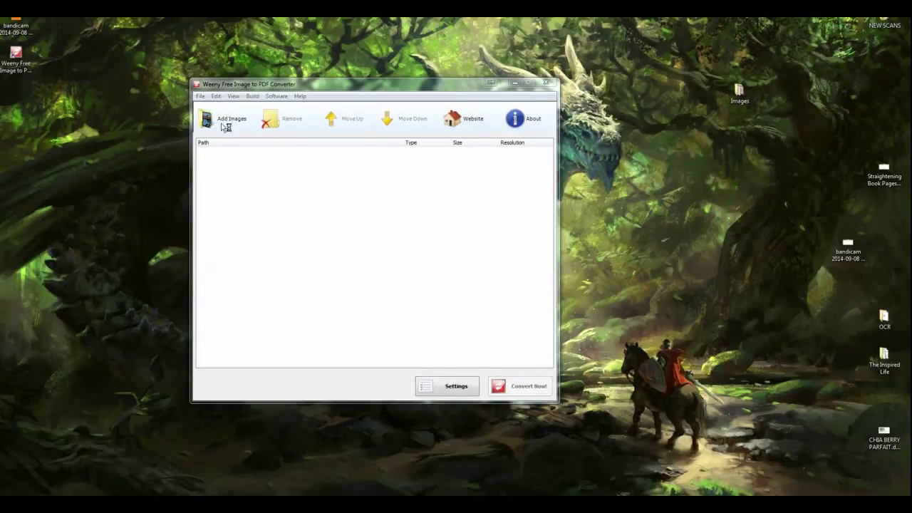
left_click_drag(740, 91, 738, 178)
double_click(739, 170)
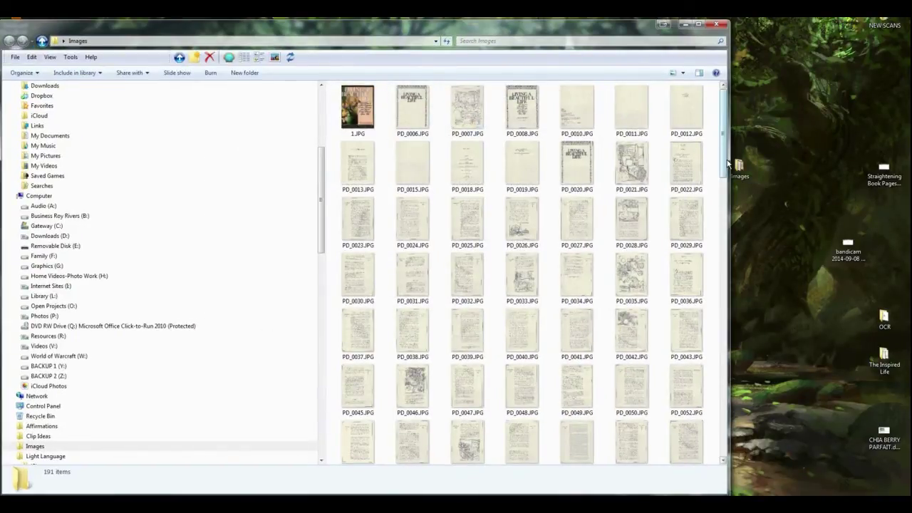
left_click_drag(724, 163, 709, 143)
left_click_drag(563, 35, 569, 47)
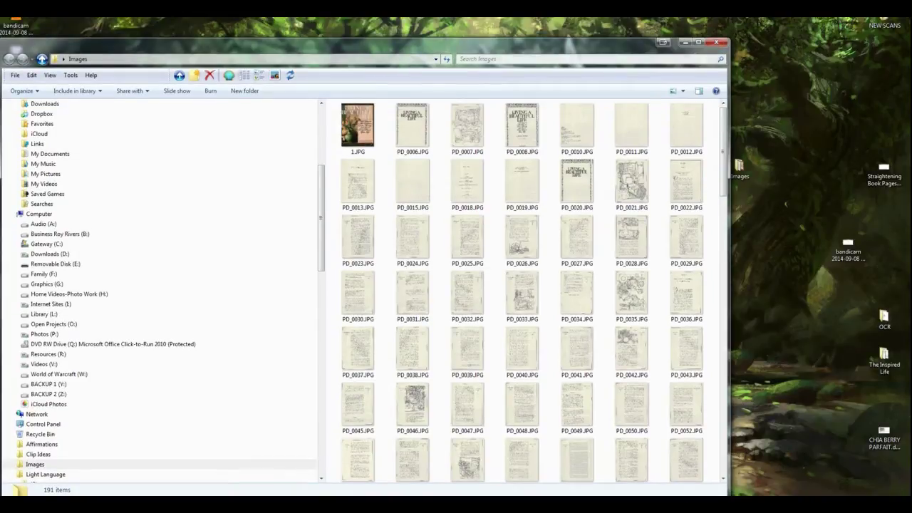
left_click(716, 43)
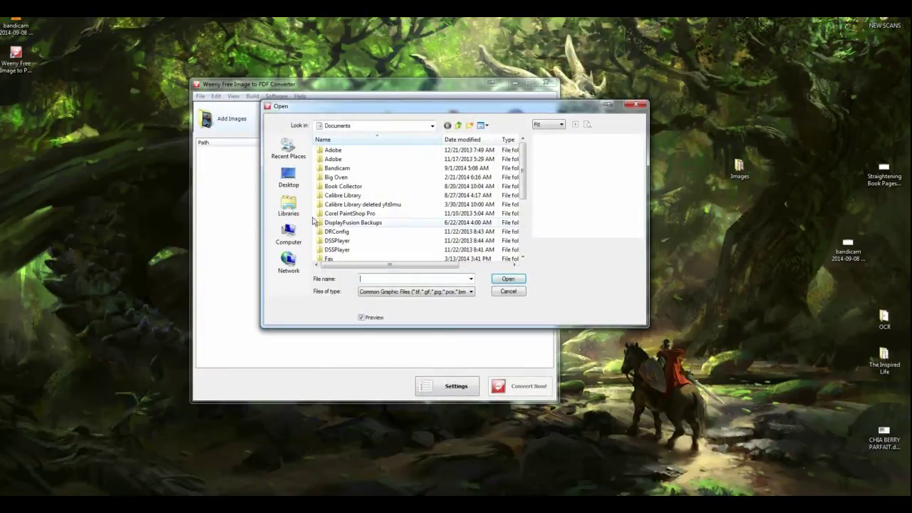
Browse to the Images folder on the Desktop in the file selection dialog
left_click(289, 178)
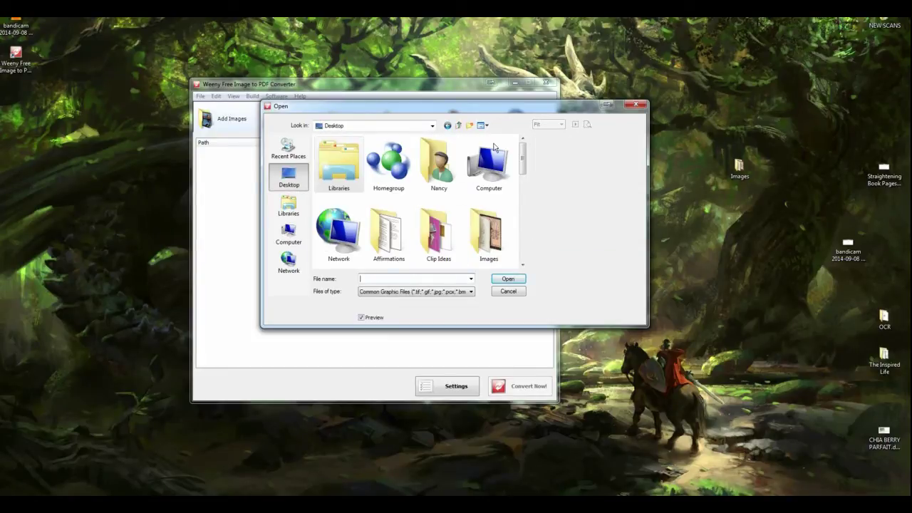
left_click_drag(444, 110, 394, 202)
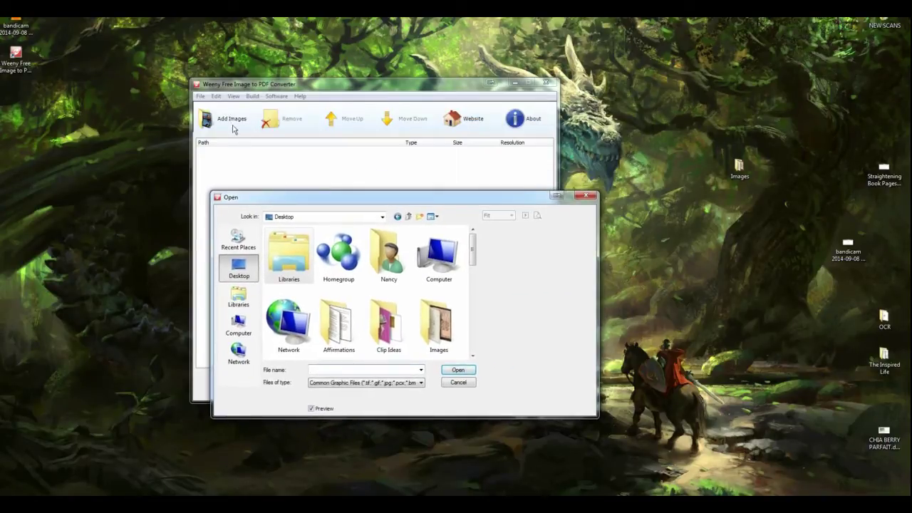
left_click_drag(453, 189, 463, 124)
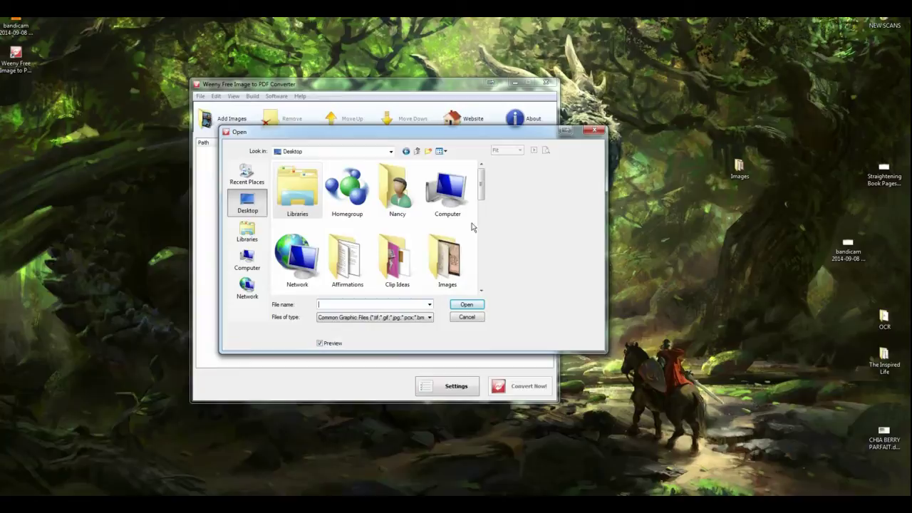
double_click(448, 259)
Select every scan from 1.JPG through PD_0204.JPG and add them all to the conversion list
left_click(298, 191)
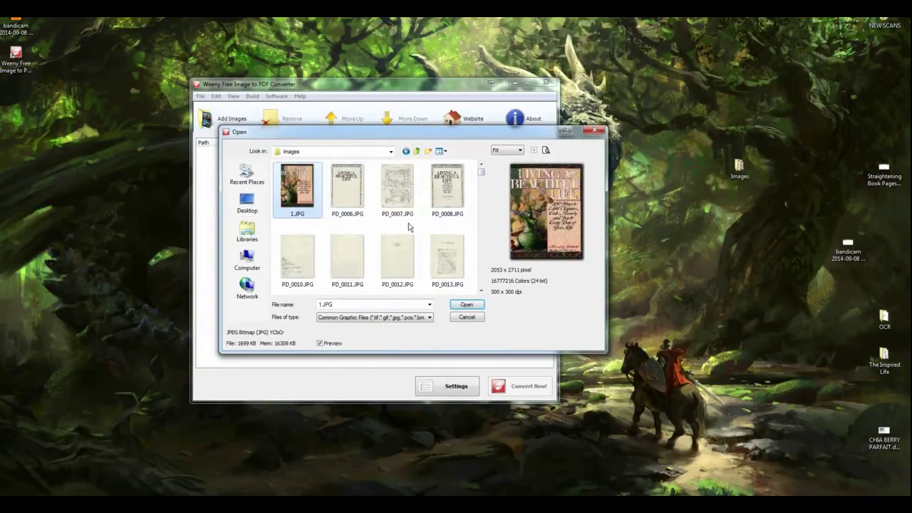
mouse_move(482, 173)
left_mouse_down()
mouse_move(482, 283)
mouse_move(481, 166)
left_mouse_up()
left_click(347, 263)
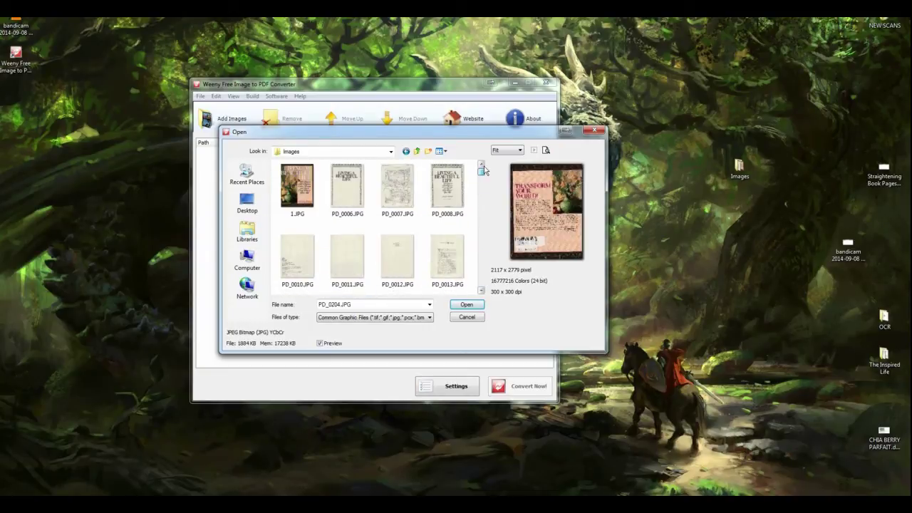
left_click(290, 187)
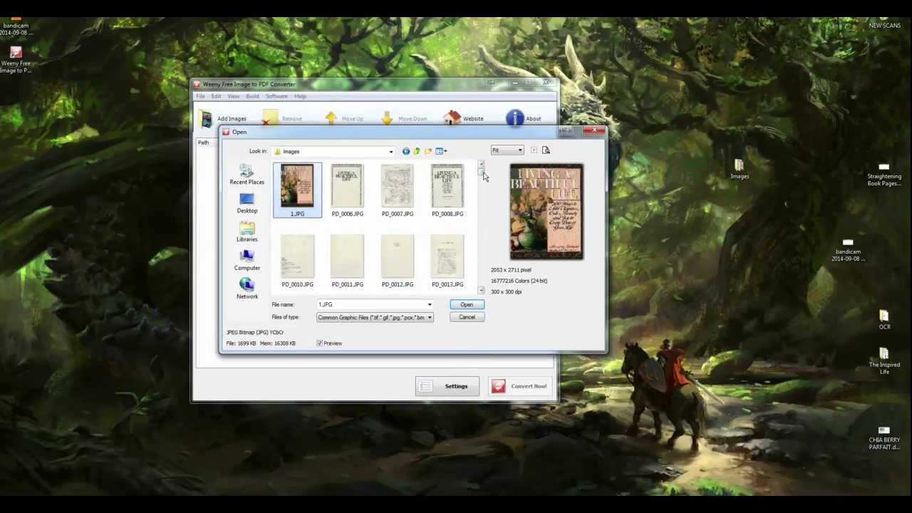
scroll(483, 177, "down", 1)
left_click_drag(484, 177, 471, 286)
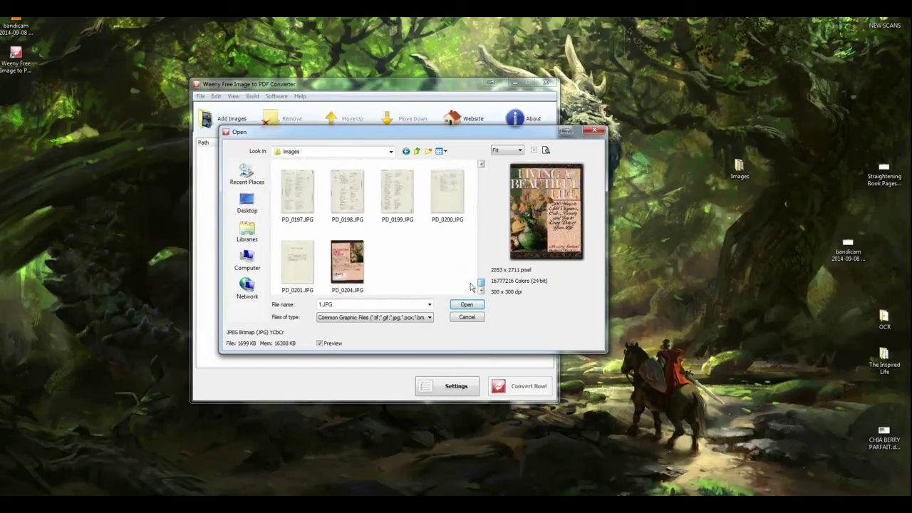
left_click(349, 275, "shift")
left_click_drag(481, 284, 482, 185)
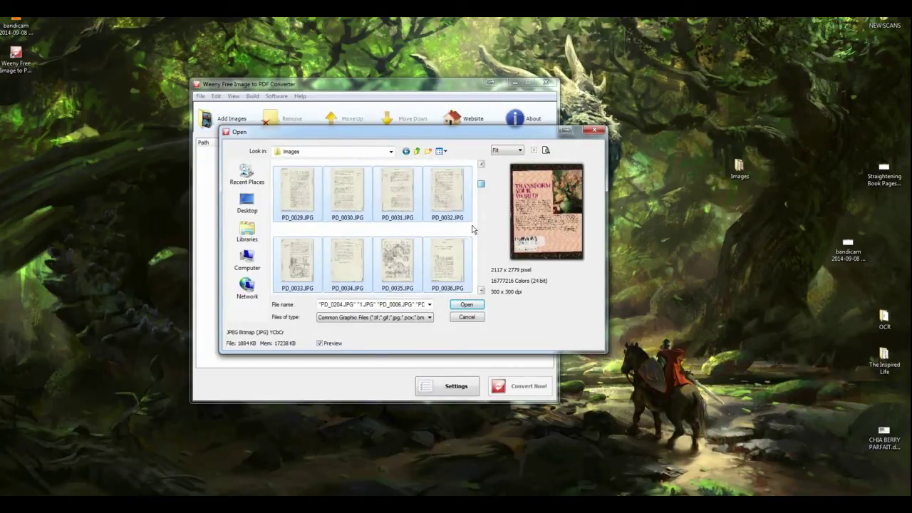
left_click(467, 306)
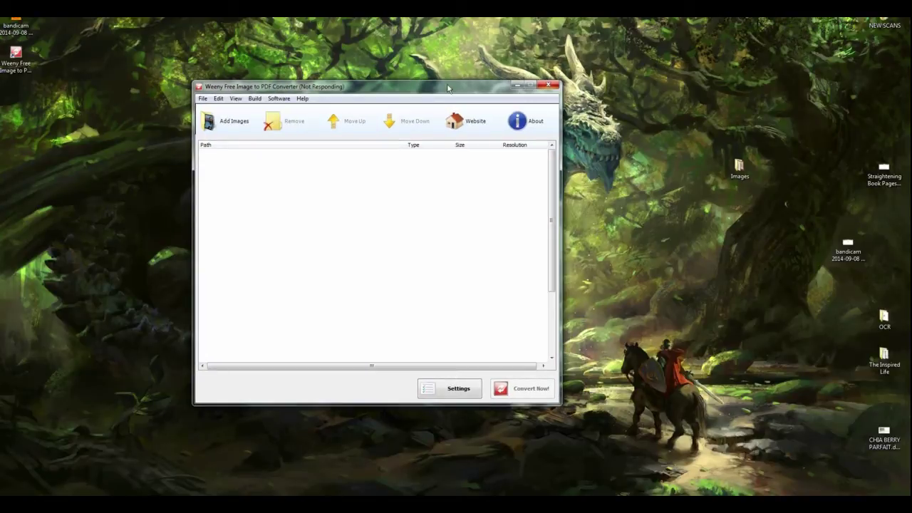
Look over the list of added images and open the converter's general PDF settings
left_click_drag(446, 91, 398, 74)
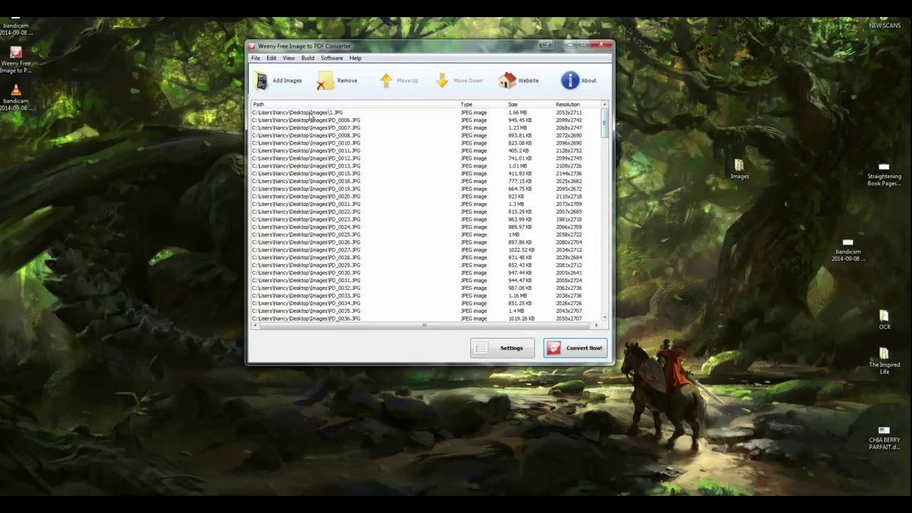
mouse_move(605, 124)
left_mouse_down()
mouse_move(606, 332)
mouse_move(608, 122)
left_mouse_up()
left_click(503, 349)
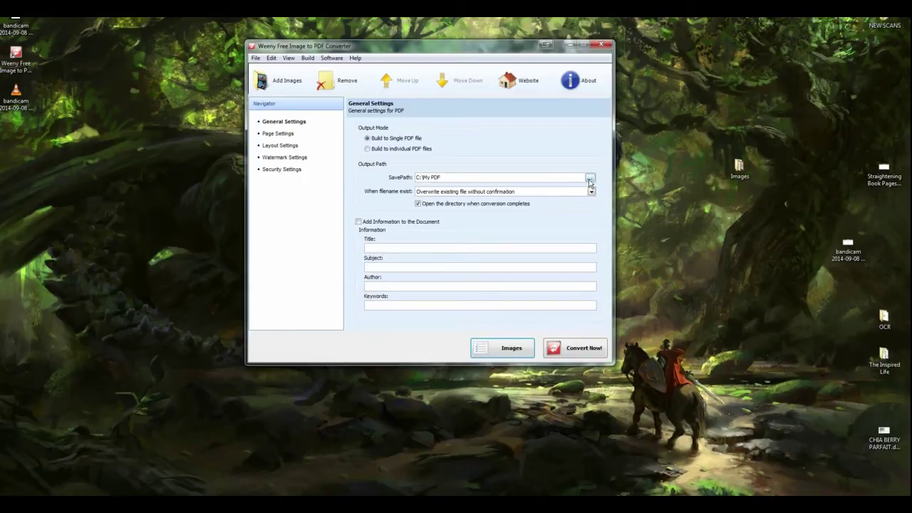
Set the PDF save path to book on the Desktop and convert the listed images into a single PDF
left_click(590, 180)
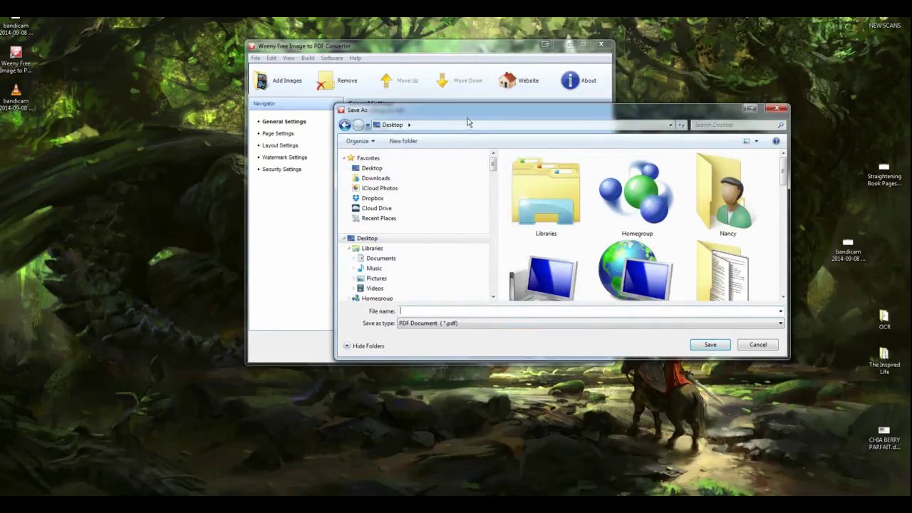
left_click_drag(467, 113, 438, 117)
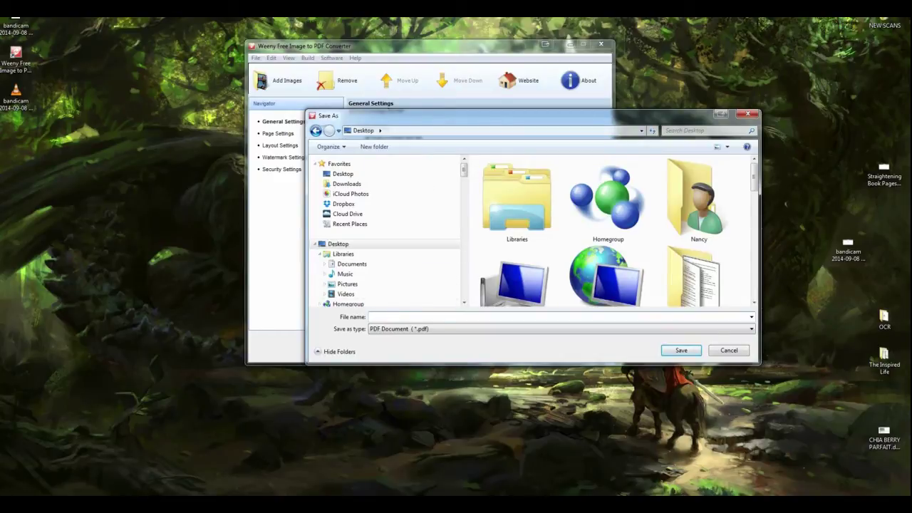
type("book")
left_click(682, 350)
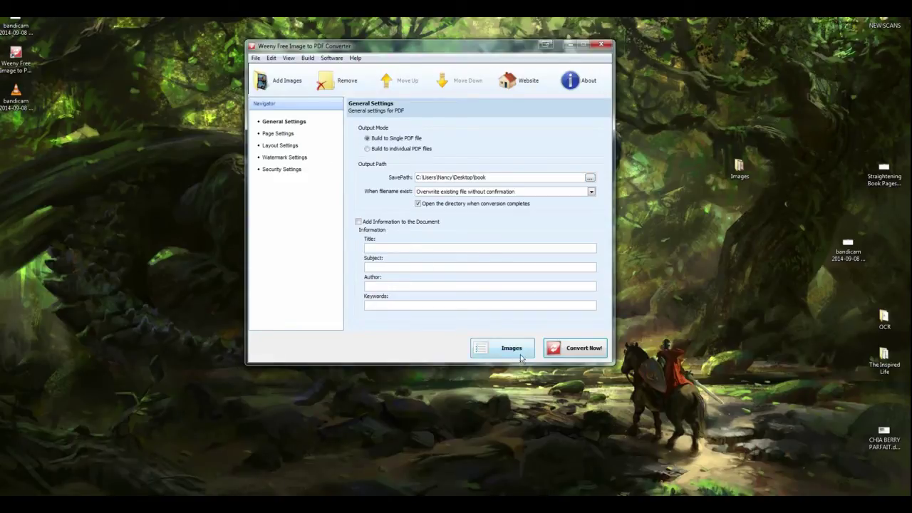
left_click(272, 82)
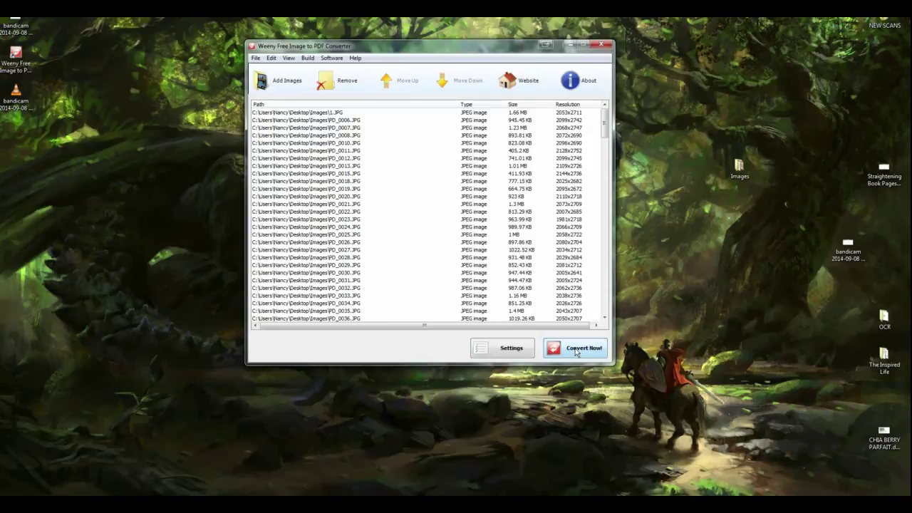
left_click(576, 350)
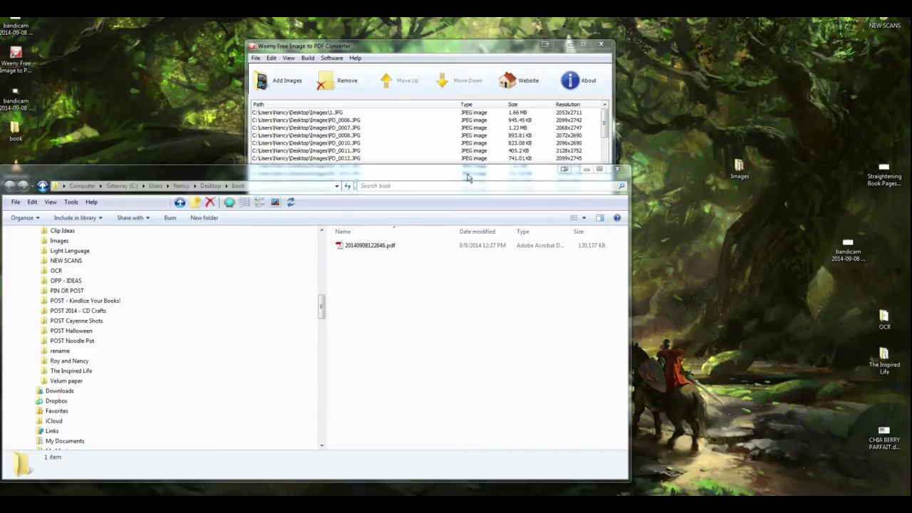
Rename the generated PDF in the book folder as Name of Your book.pdf and close the folder window
left_click(371, 251)
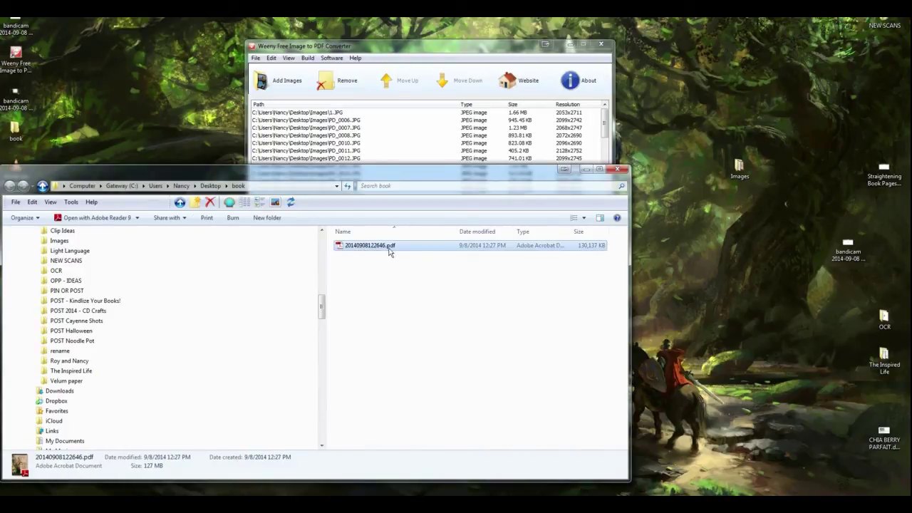
left_click(390, 251)
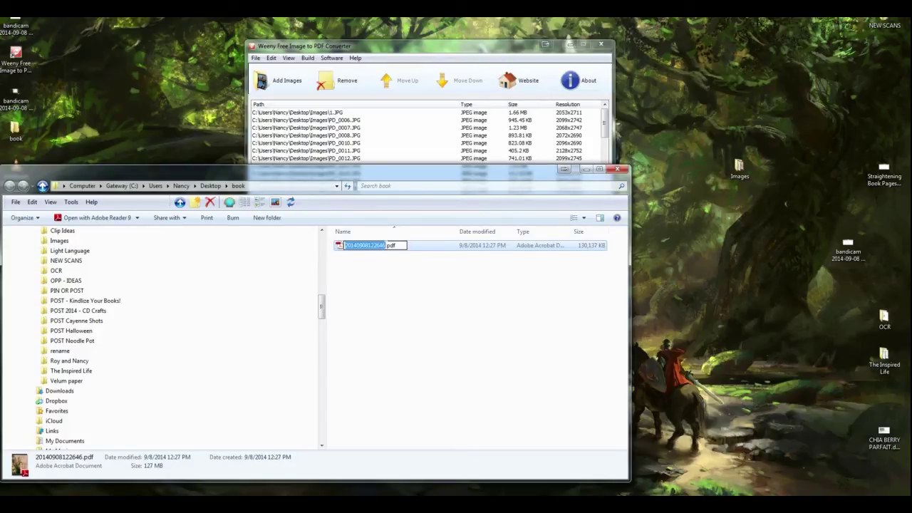
type("Name of Your b")
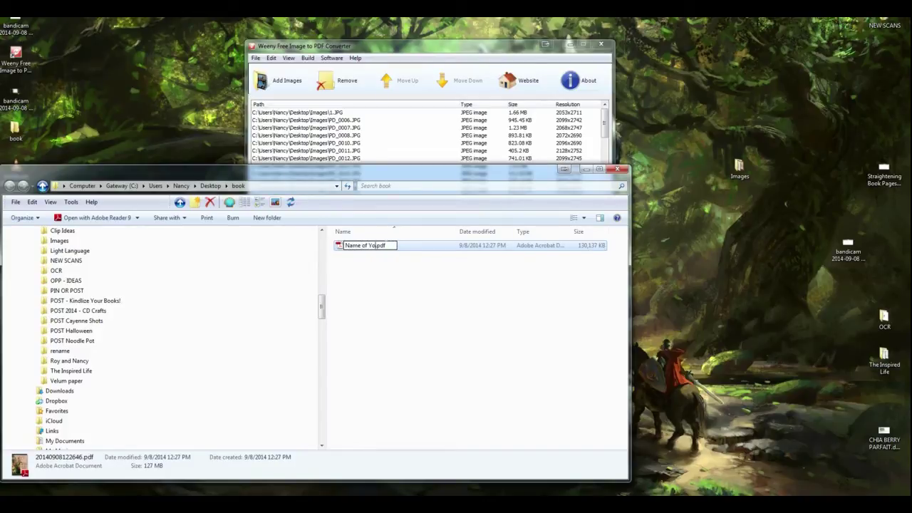
type("ook")
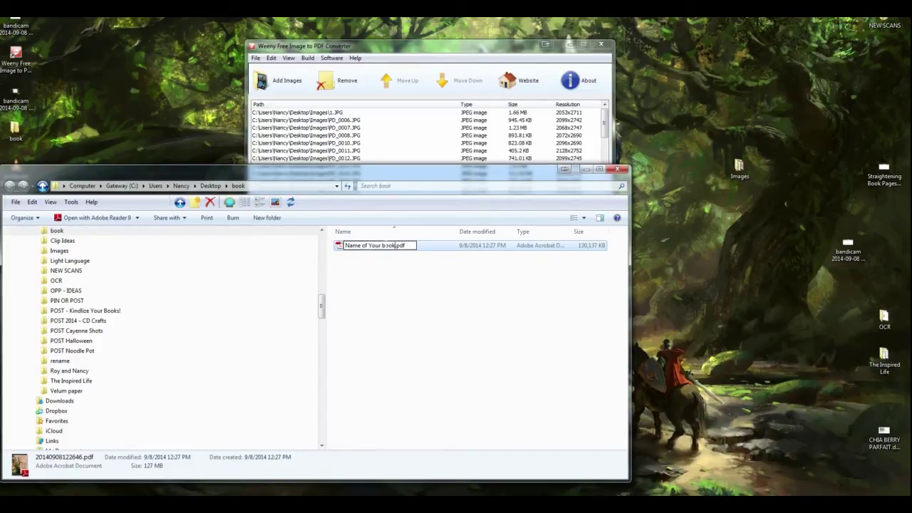
left_click(479, 310)
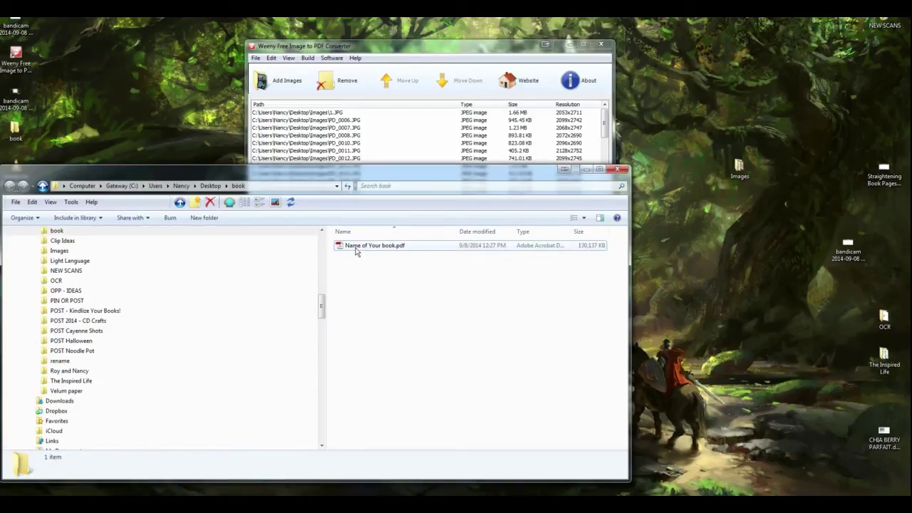
left_click_drag(236, 170, 246, 202)
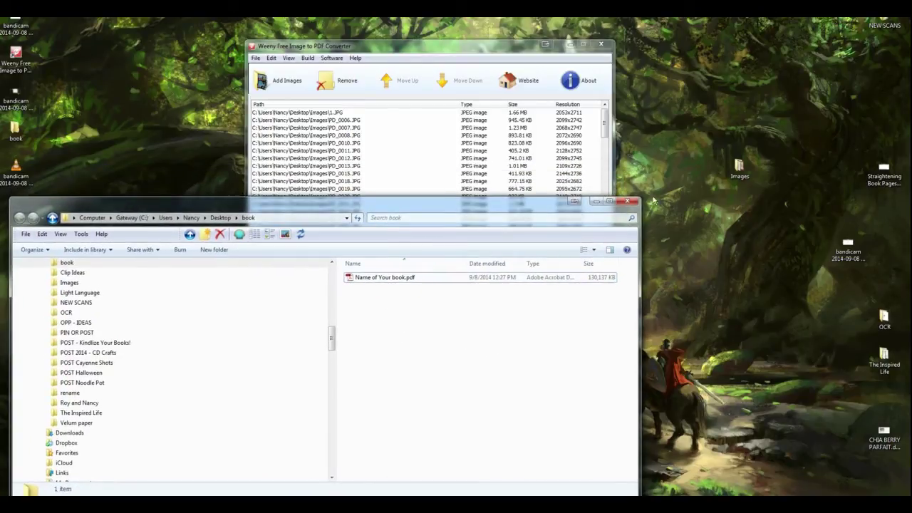
left_click(627, 203)
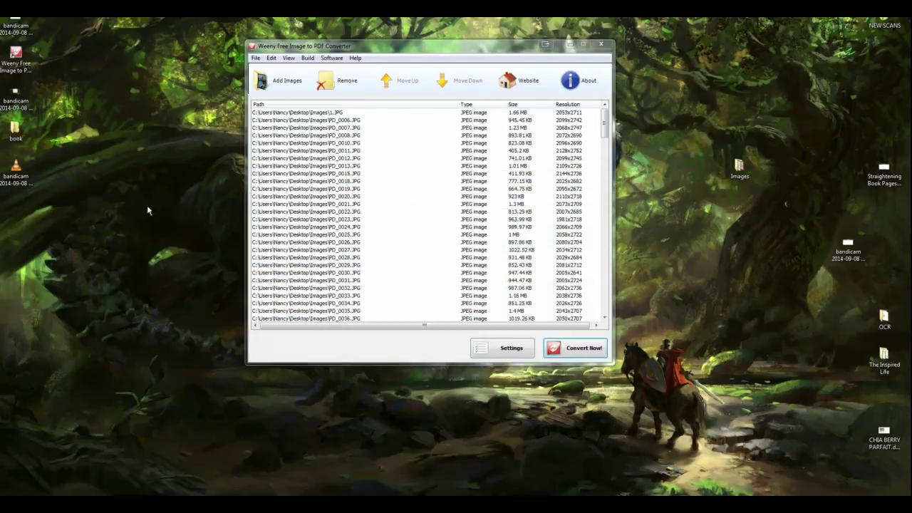
Reopen the book folder from the desktop and open Name of Your book.pdf in Adobe Reader
double_click(21, 136)
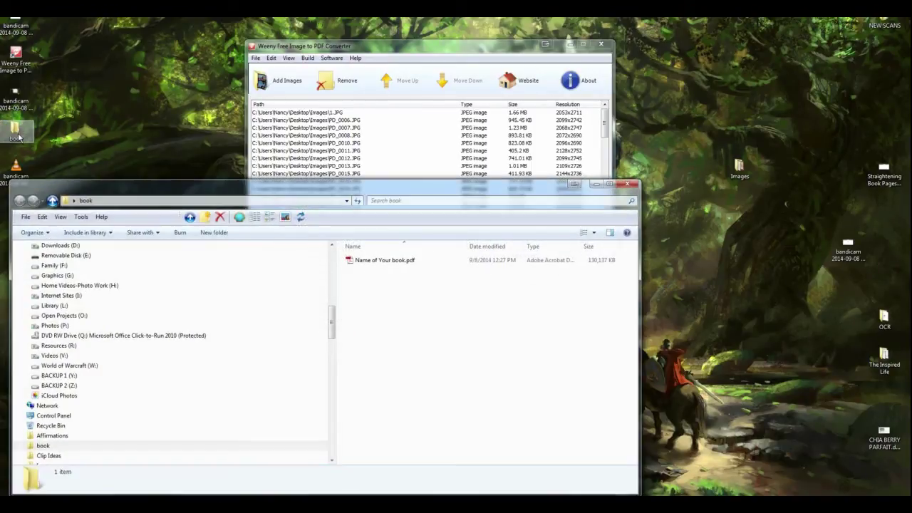
left_click(380, 261)
double_click(380, 261)
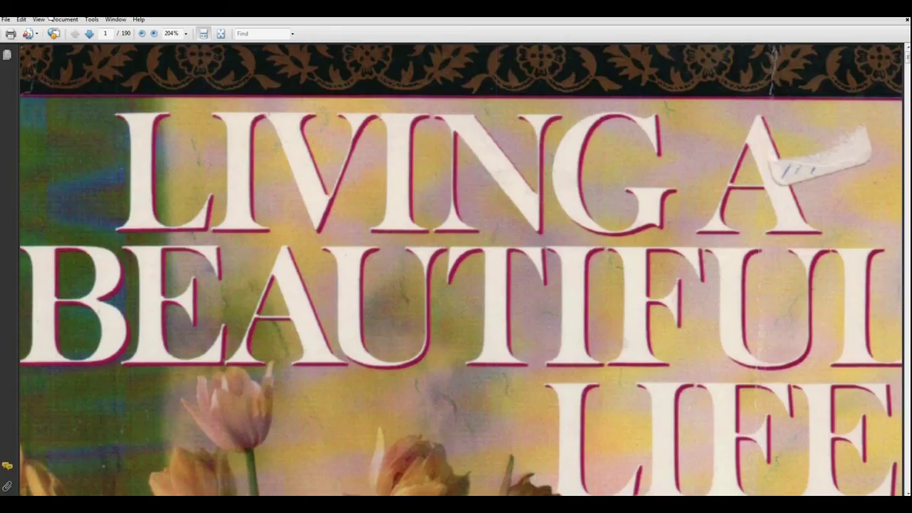
Look through the converted book at 66.7% zoom, from the cover to page 70, to check the scanned pages
left_click(142, 34)
left_click(143, 34)
left_click(143, 34)
left_click(143, 34)
left_click(143, 34)
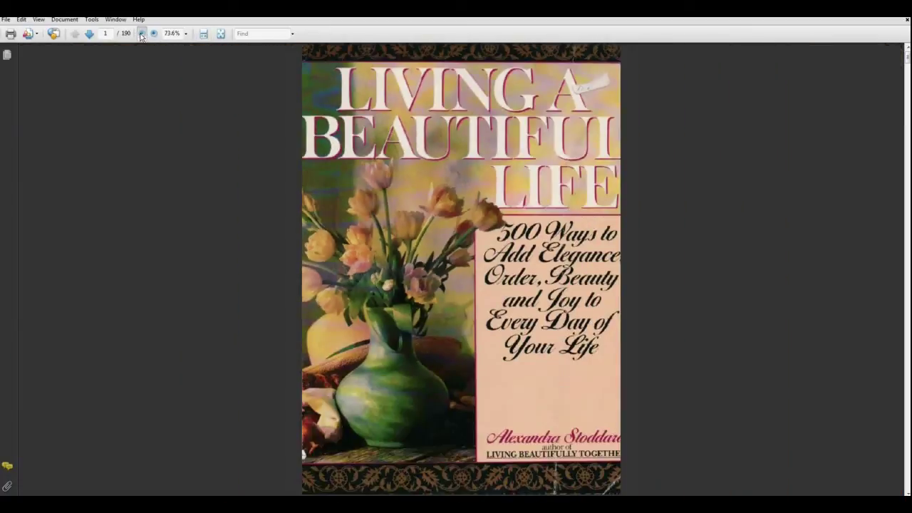
left_click(143, 34)
scroll(114, 50, "down", 3)
scroll(169, 177, "down", 15)
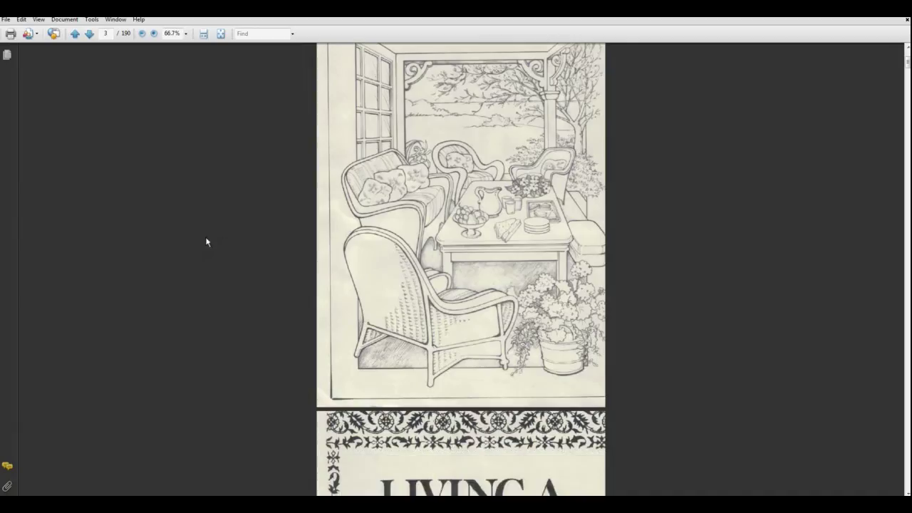
left_click_drag(908, 68, 896, 219)
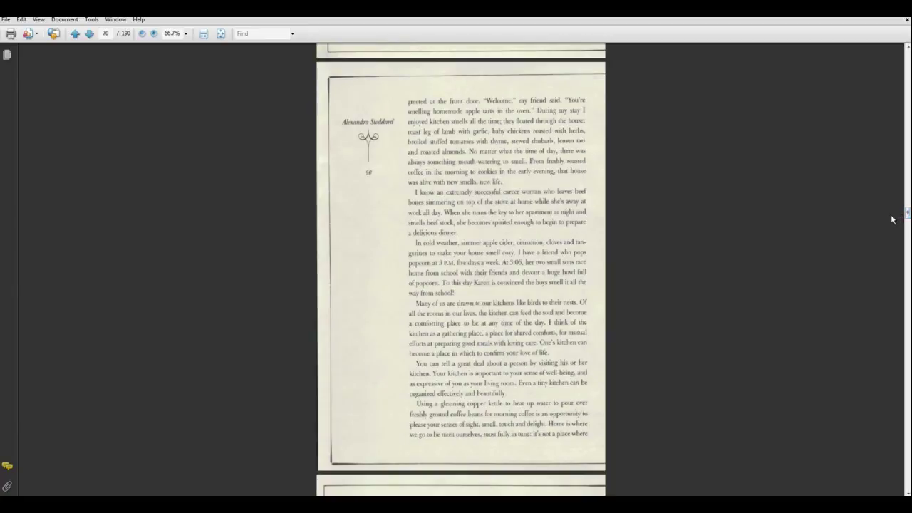